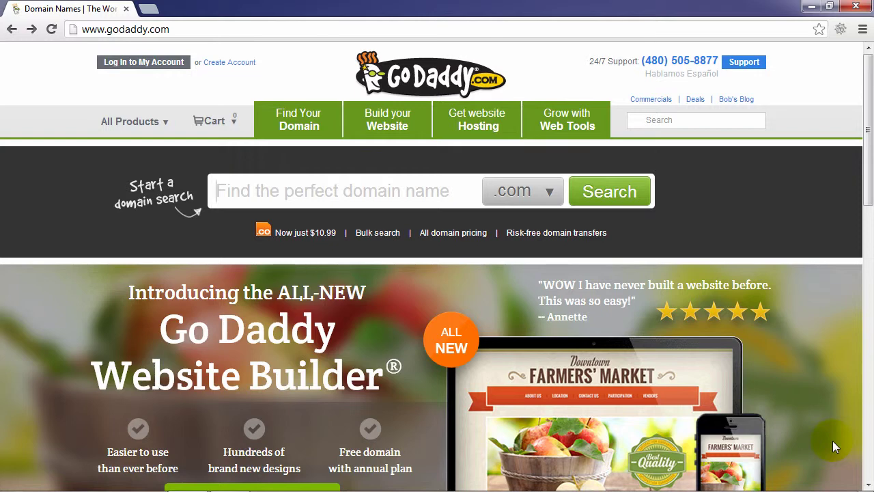
# - Search for webeminence.com, keeping .com as the selected extension
pyautogui.write('webeminence')
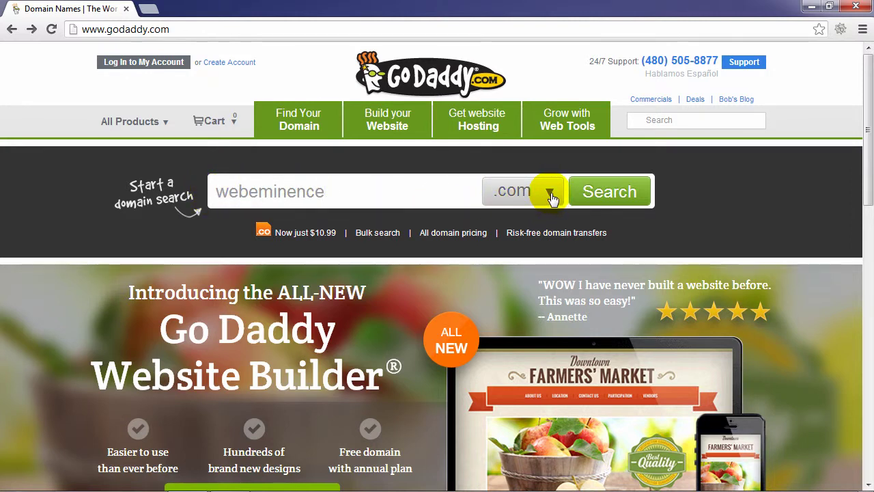
pyautogui.click(416, 191)
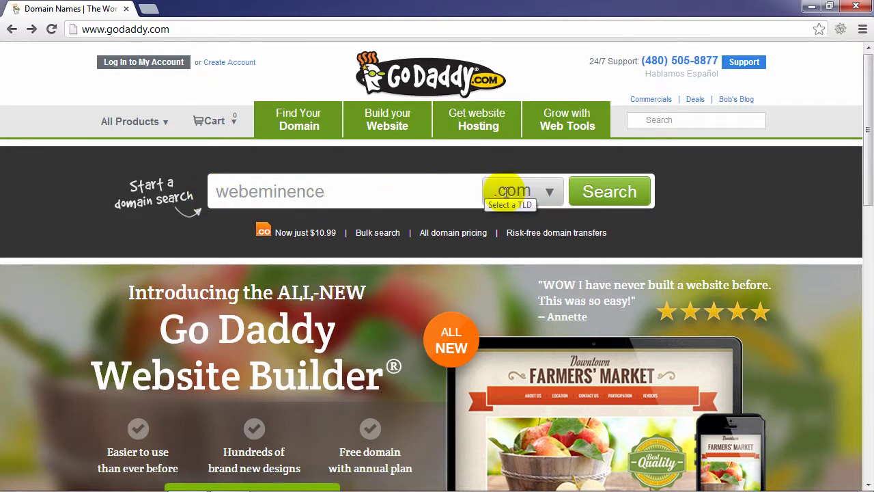
pyautogui.click(547, 198)
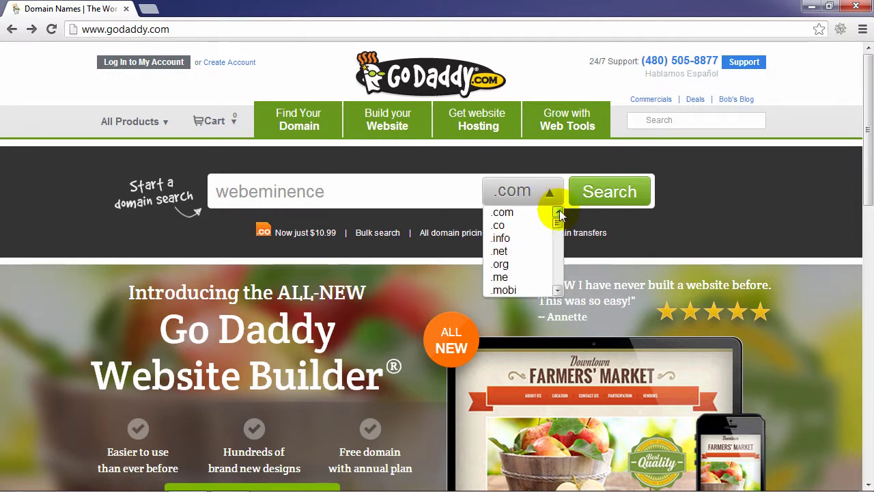
pyautogui.moveTo(556, 218)
pyautogui.mouseDown()
pyautogui.moveTo(566, 231)
pyautogui.moveTo(557, 217)
pyautogui.mouseUp()
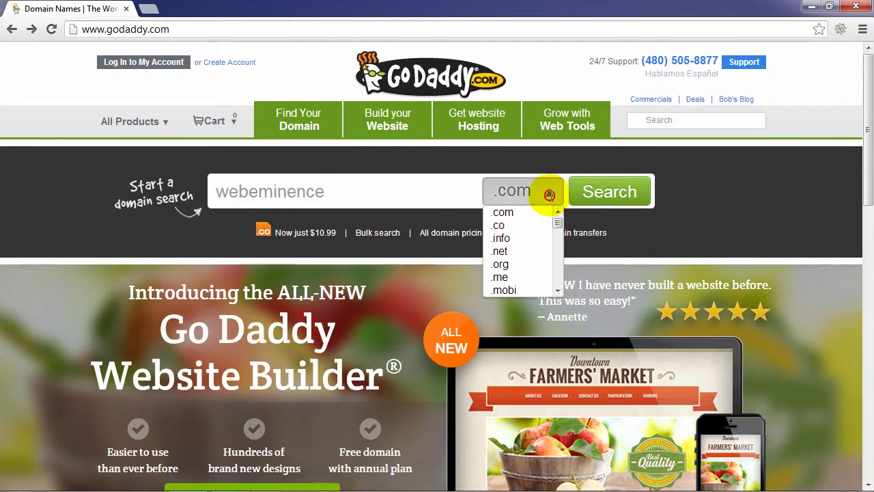
pyautogui.click(549, 190)
pyautogui.click(600, 193)
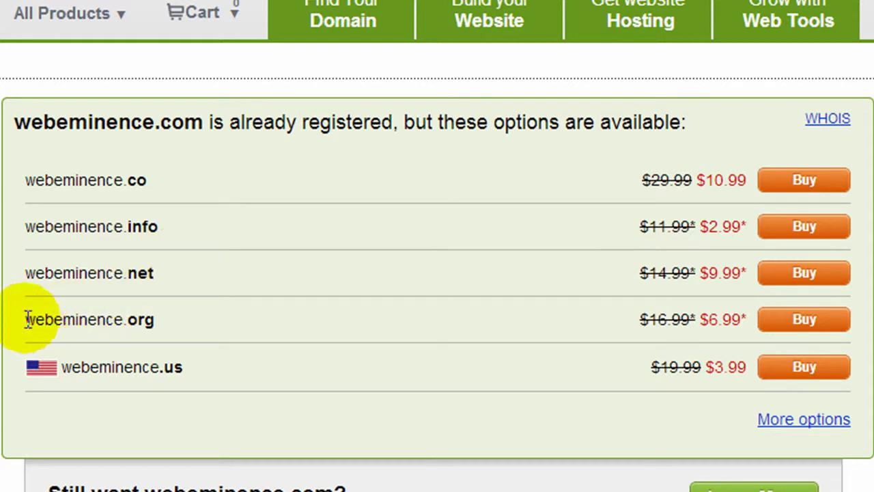
pyautogui.moveTo(28, 319); pyautogui.dragTo(156, 319)
pyautogui.click(156, 319)
pyautogui.doubleClick(156, 321)
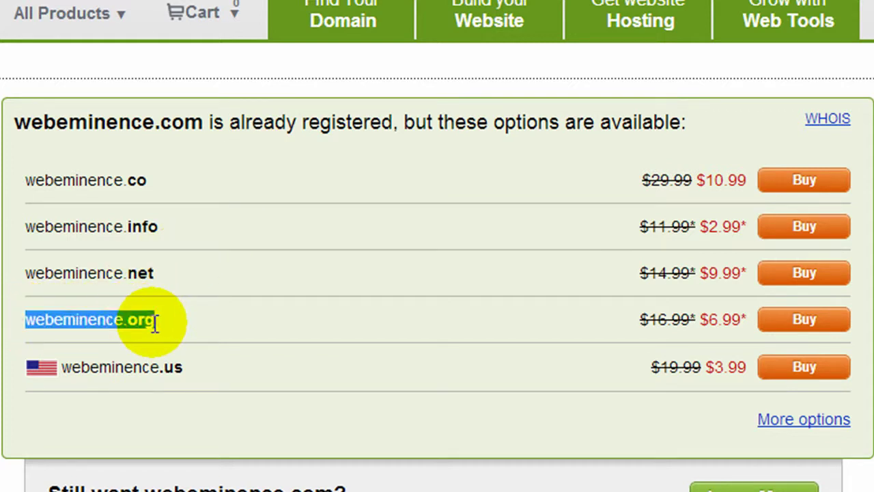
pyautogui.click(324, 134)
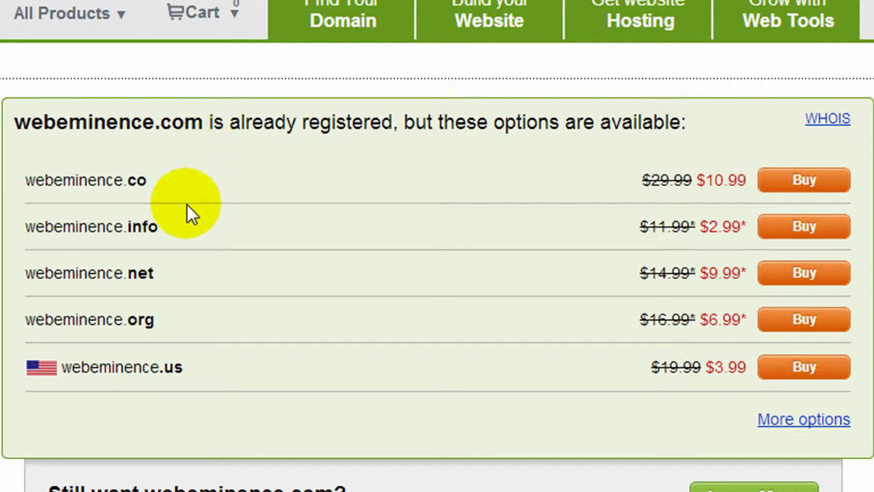
pyautogui.moveTo(205, 228); pyautogui.dragTo(170, 225)
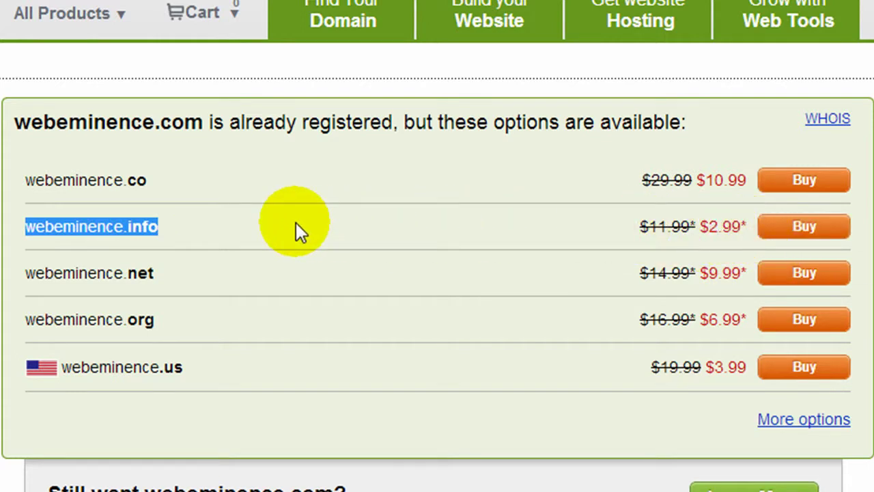
pyautogui.click(225, 225)
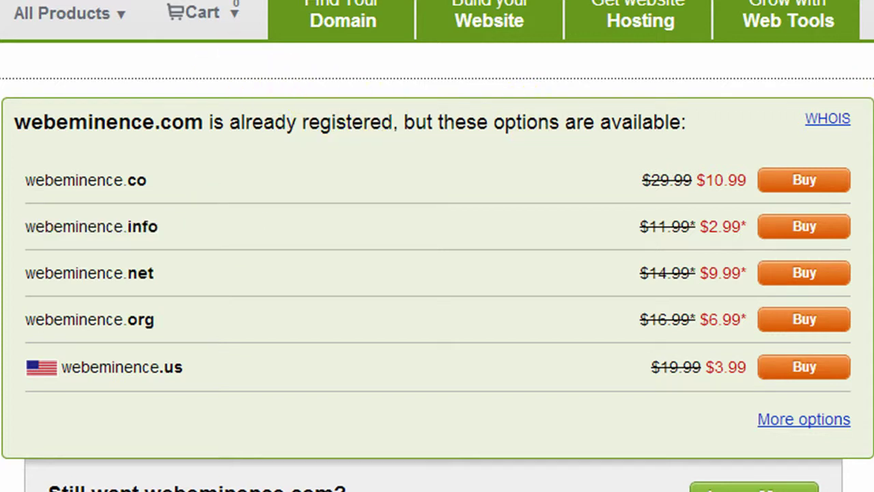
pyautogui.scroll(-4, 526, 350)
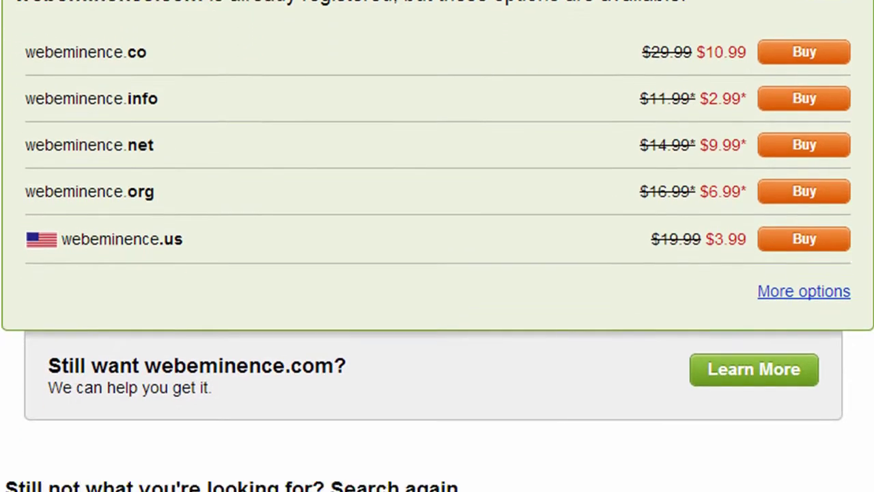
# - Run a new search for whoosywhatsit with the .com extension
pyautogui.click(498, 390)
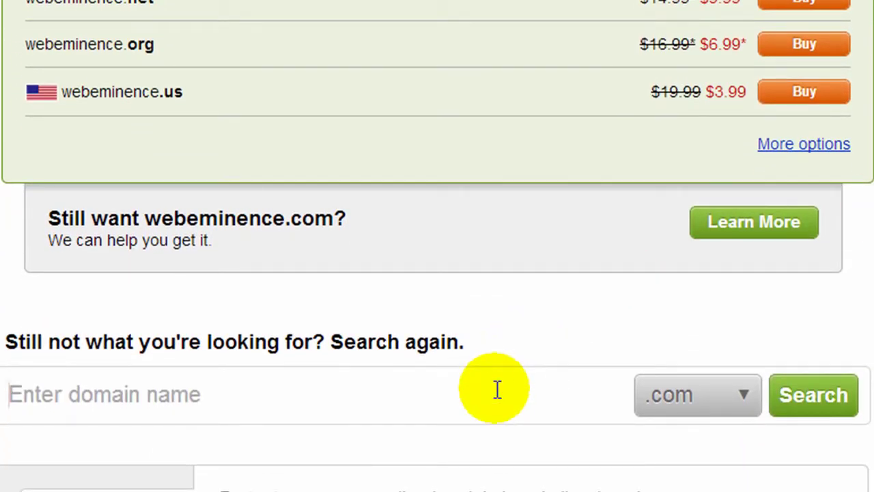
pyautogui.write('whoo')
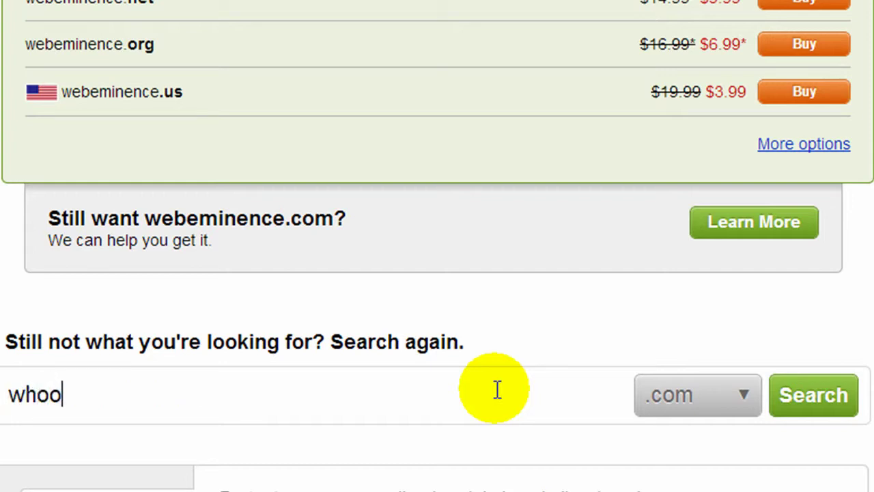
pyautogui.write('sywhatsit')
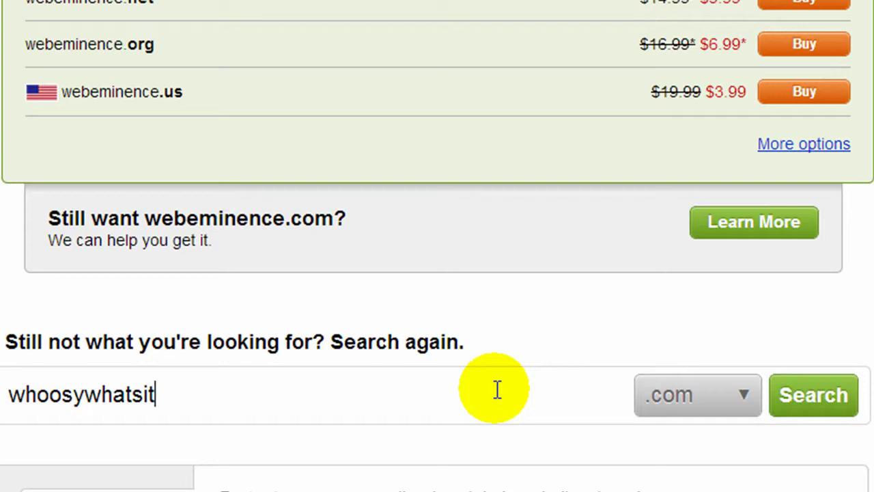
pyautogui.click(790, 407)
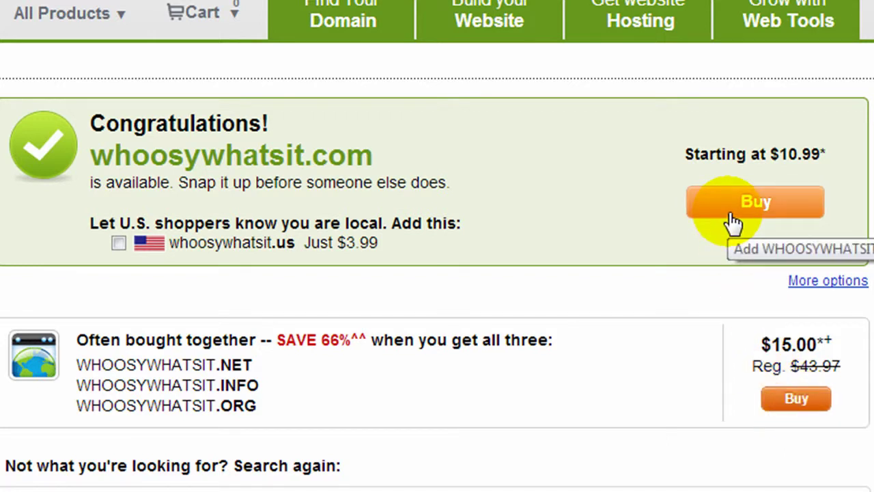
pyautogui.scroll(-3, 597, 373)
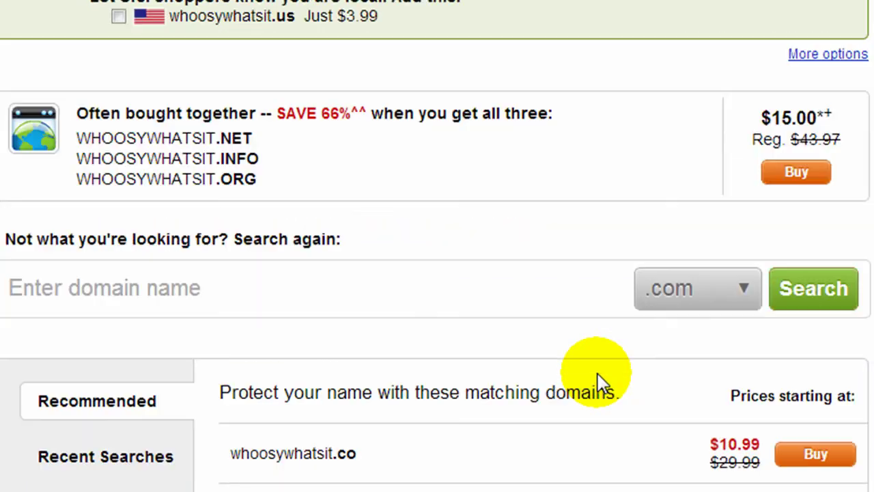
pyautogui.scroll(-3, 597, 374)
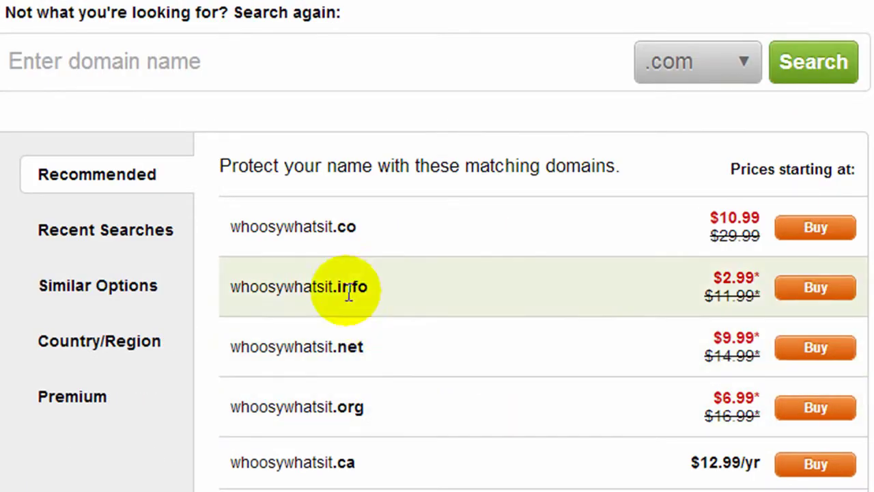
pyautogui.scroll(5, 368, 233)
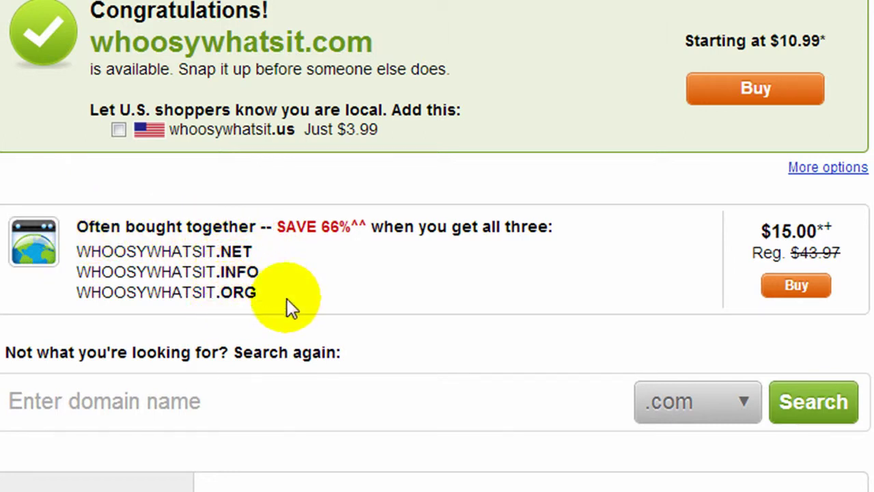
pyautogui.scroll(3, 562, 171)
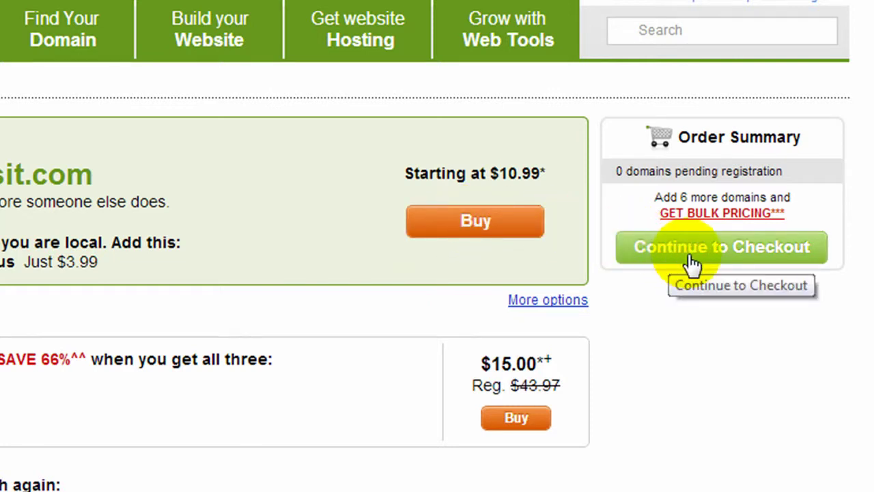
# - Check out with whoosywhatsit.com only, leaving hosting and email add-ons unselected
pyautogui.click(688, 258)
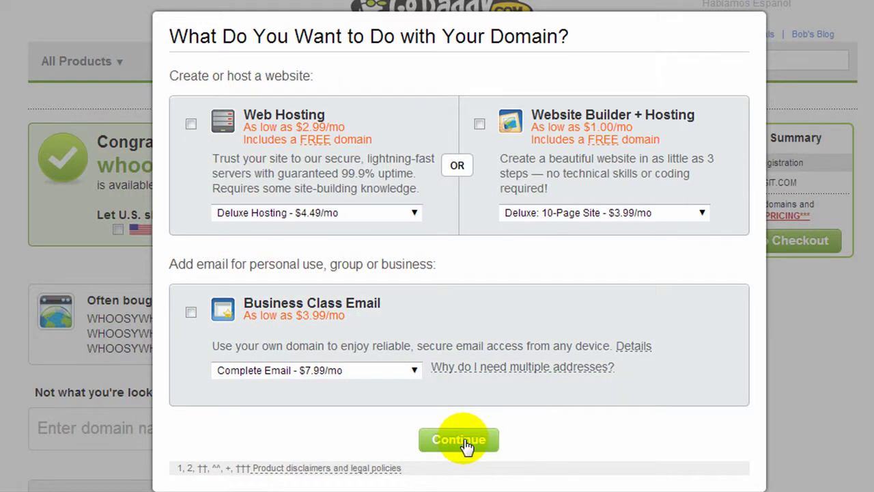
pyautogui.click(464, 441)
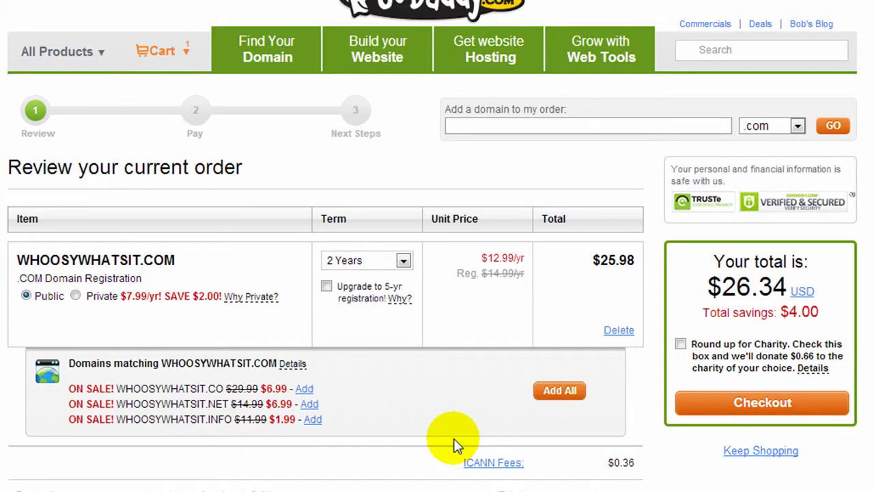
# - Change the WHOOSYWHATSIT.COM term from 2 Years to 1 Year at $10.99
pyautogui.click(403, 262)
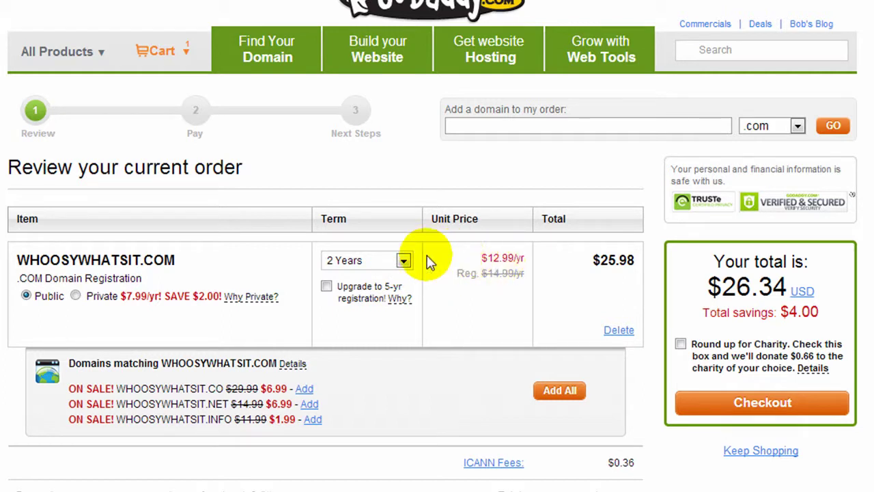
pyautogui.click(405, 262)
pyautogui.click(402, 282)
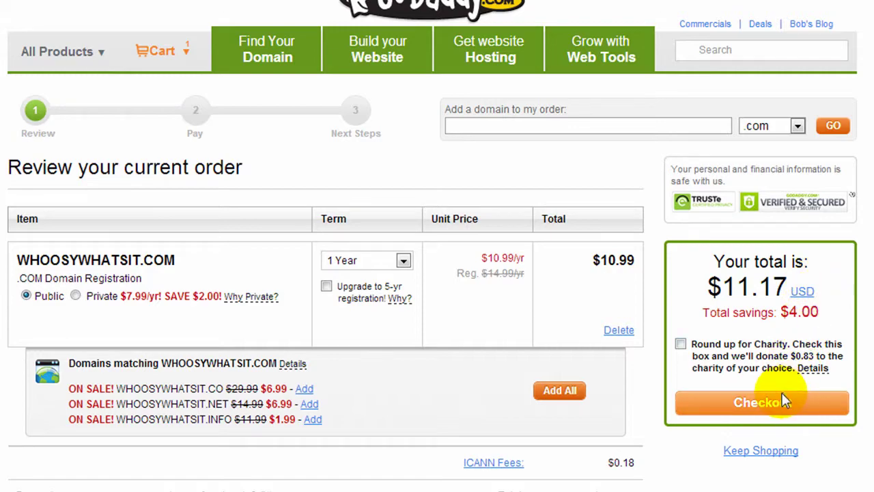
pyautogui.scroll(-2, 785, 401)
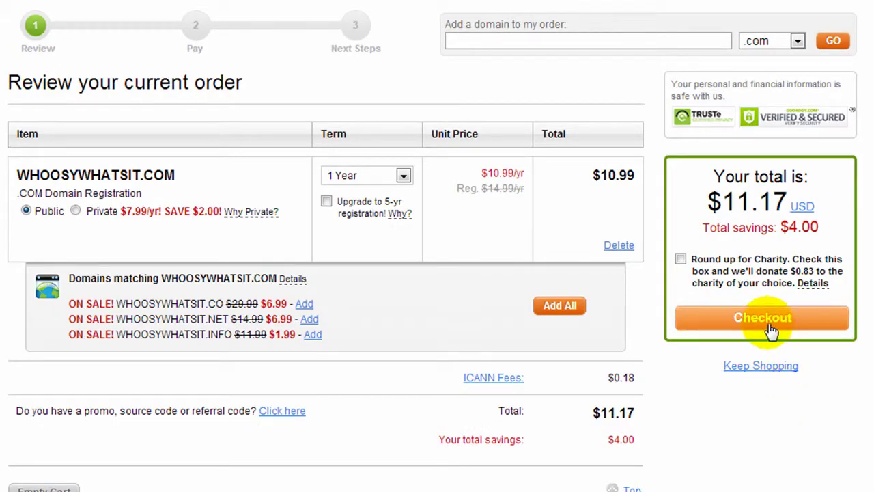
# - Proceed to checkout with the $11.17 order
pyautogui.click(768, 323)
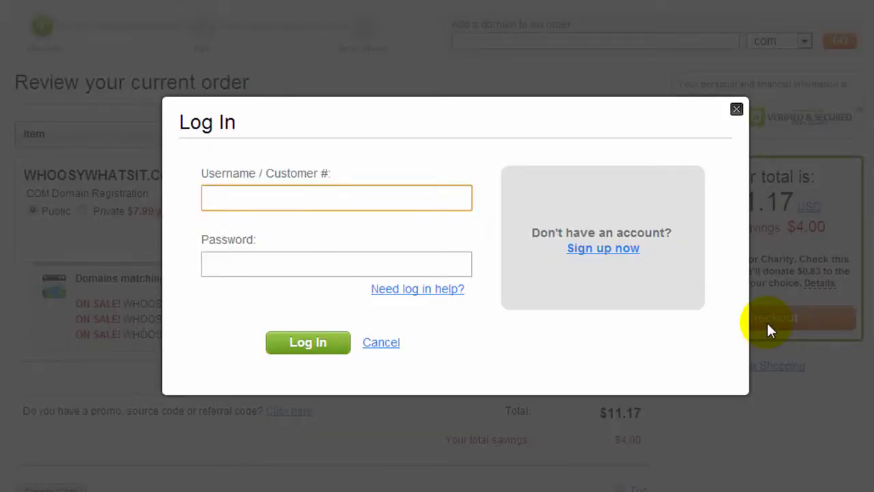